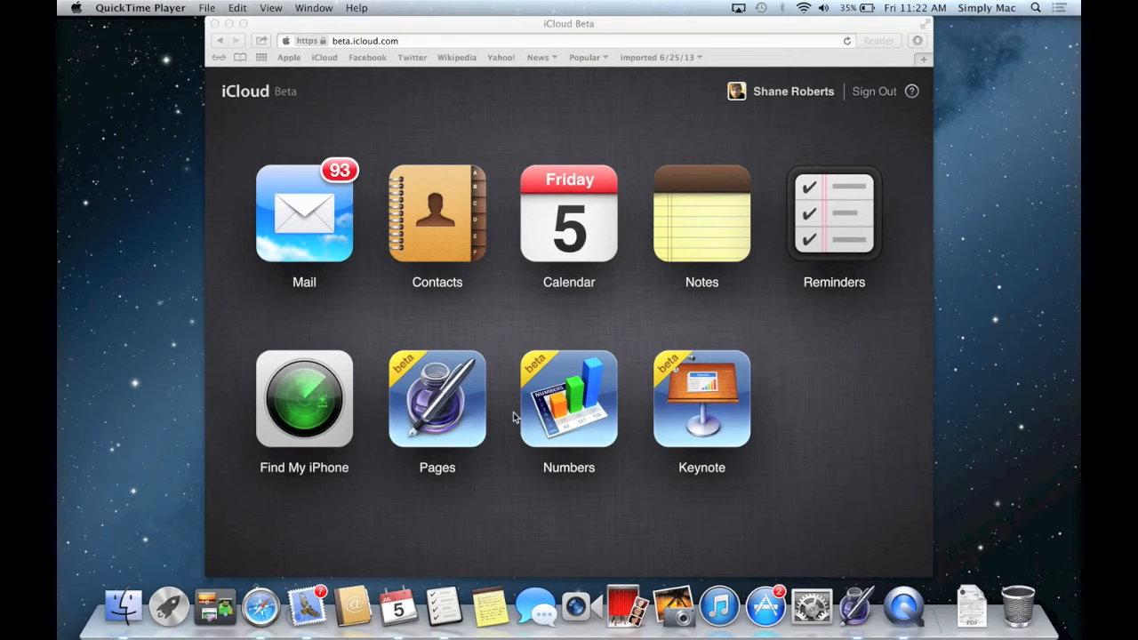
Open Pages from the iCloud home page and look through the document library.
click(460, 412)
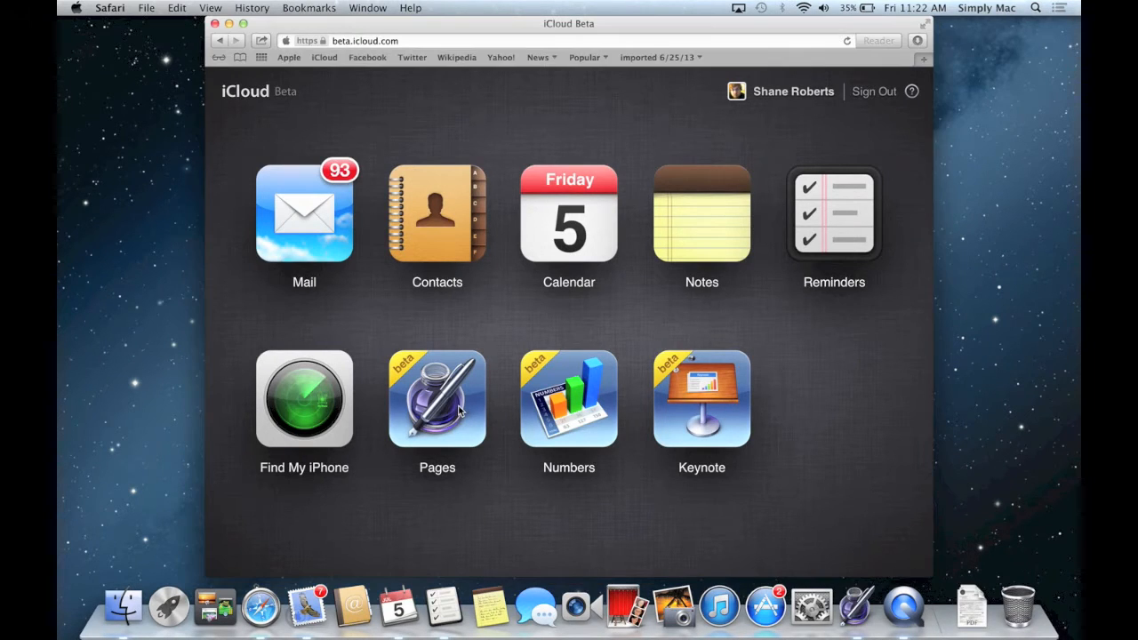
click(422, 371)
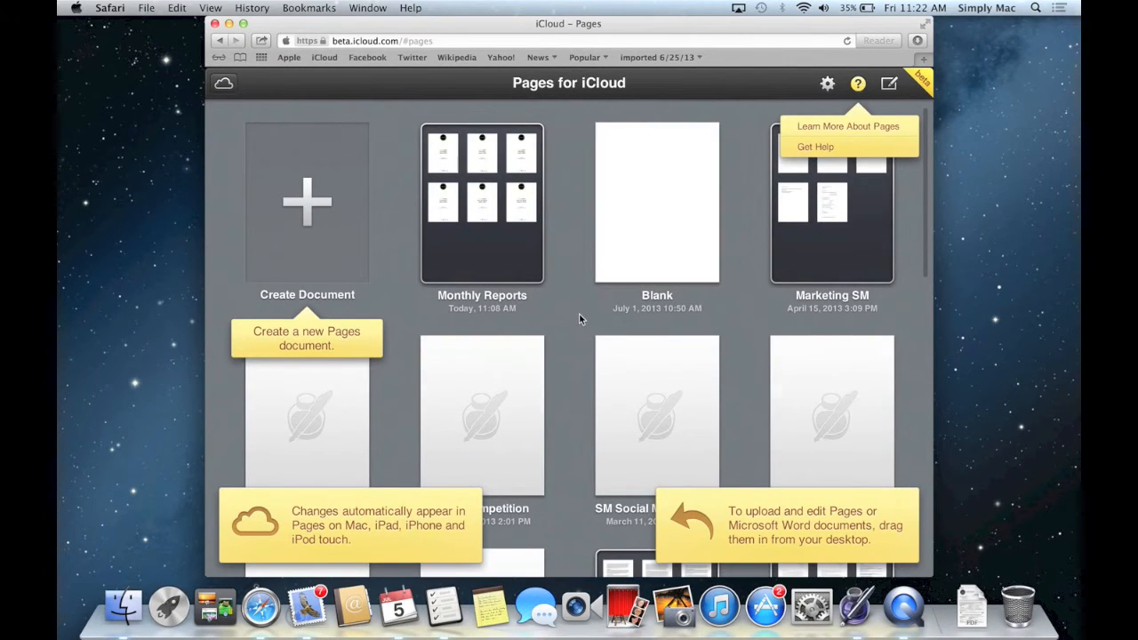
scroll(578, 316, down, 1)
scroll(579, 313, down, 2)
scroll(579, 313, up, 3)
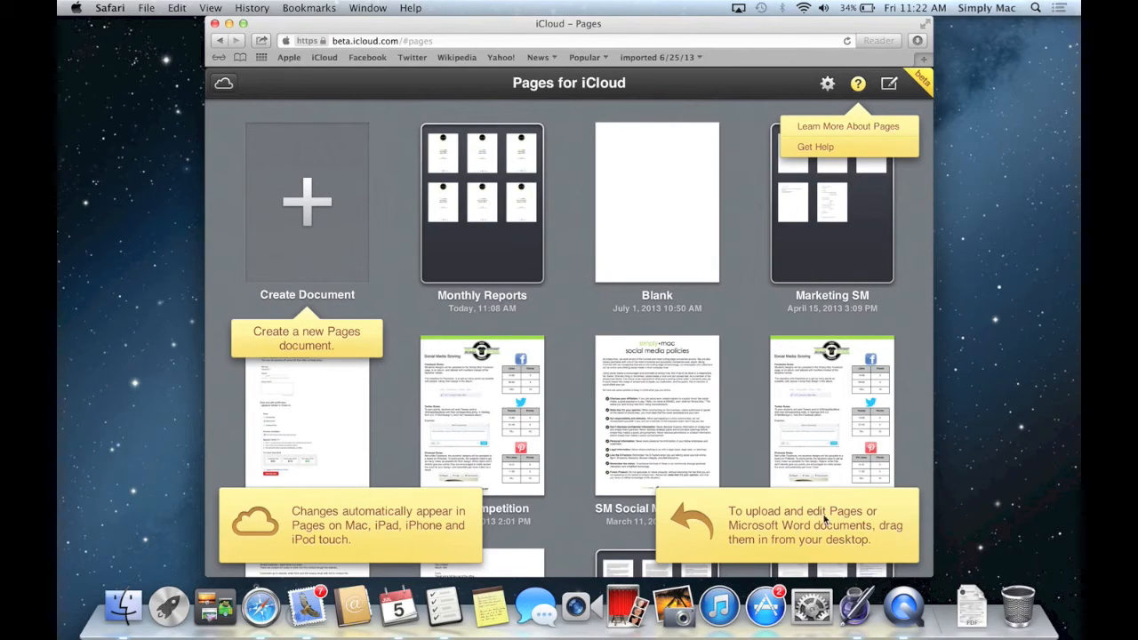
click(972, 607)
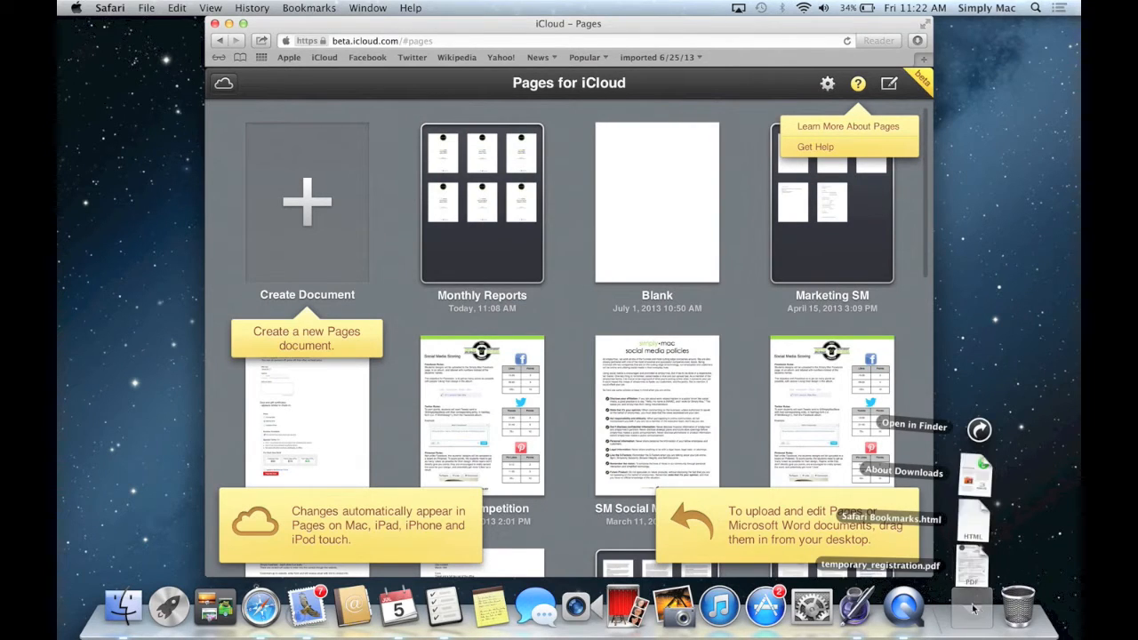
drag(973, 478, 973, 613)
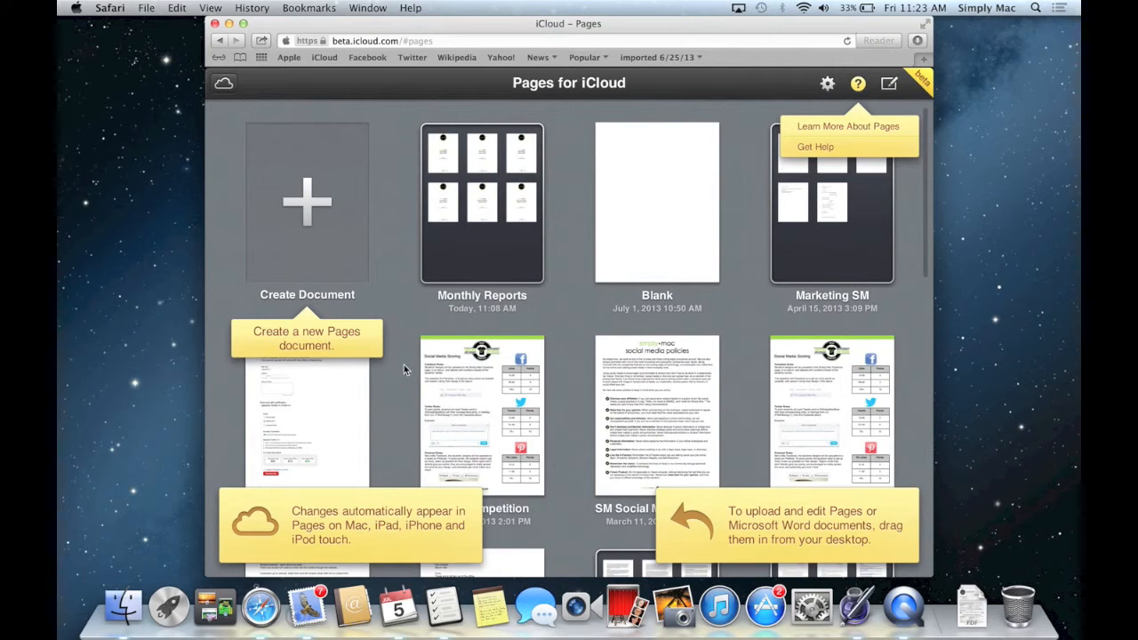
Create a new document from the Blank template after browsing the available templates.
click(325, 230)
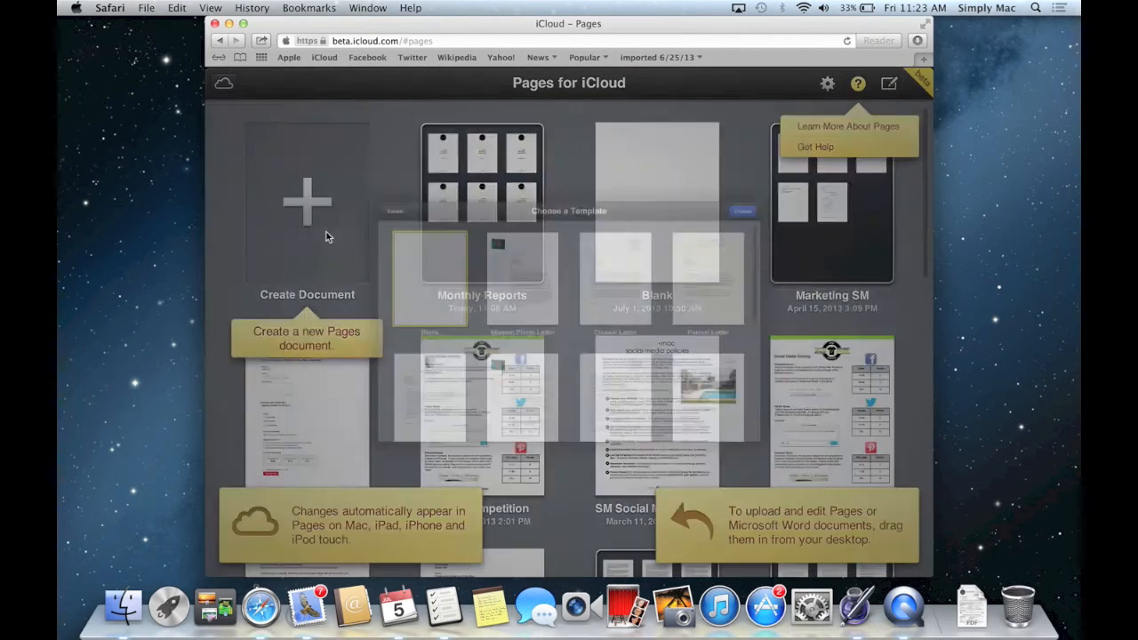
scroll(557, 316, down, 10)
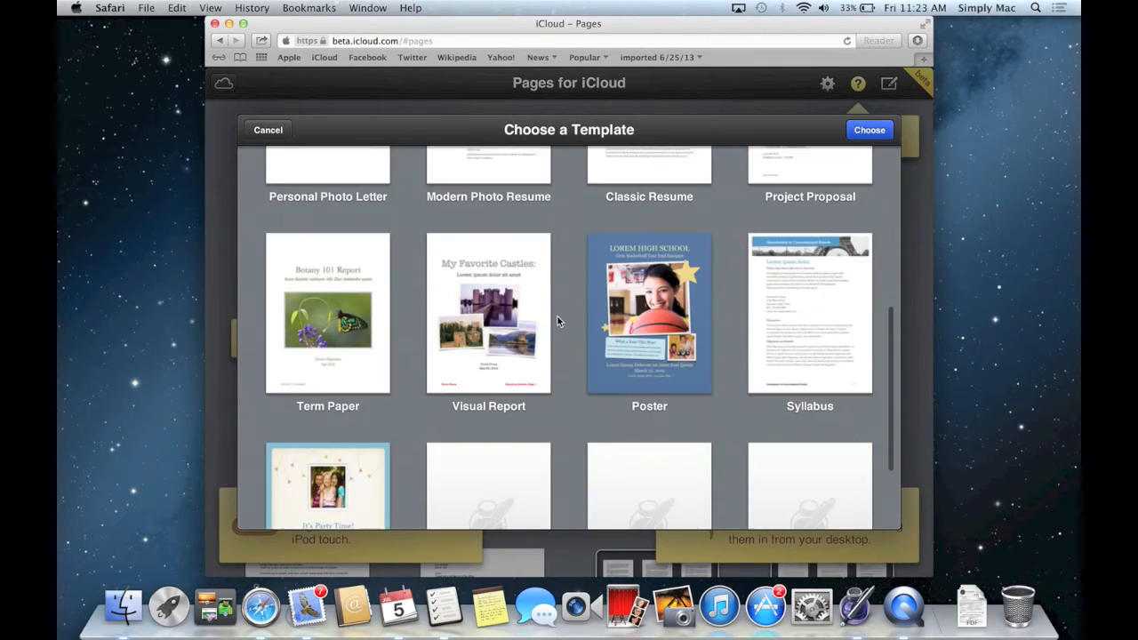
scroll(557, 317, up, 10)
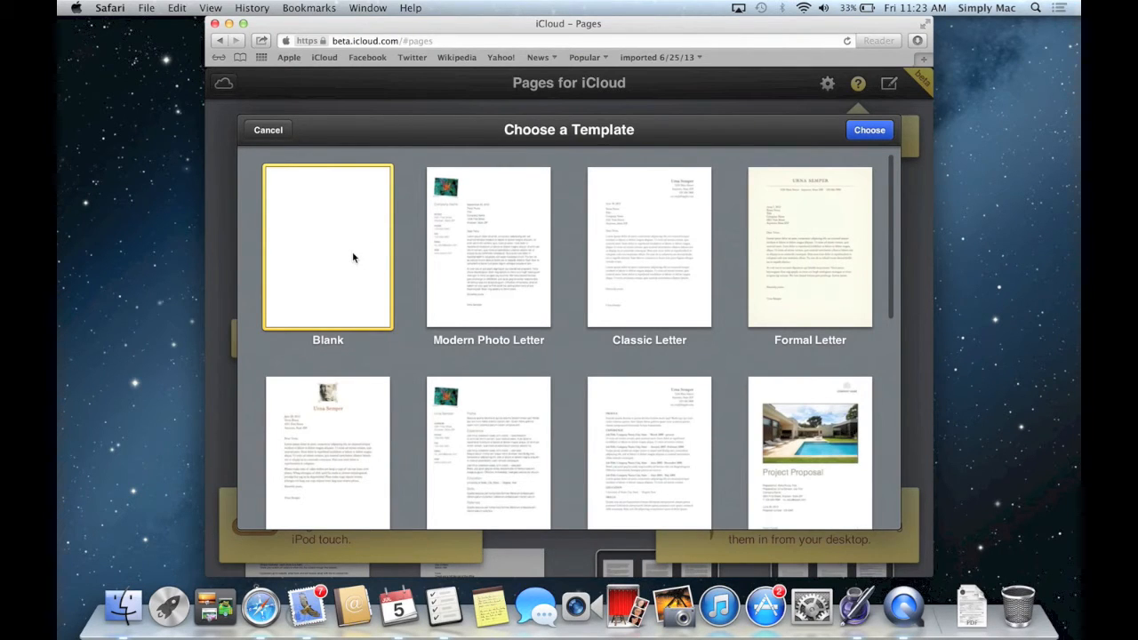
click(869, 132)
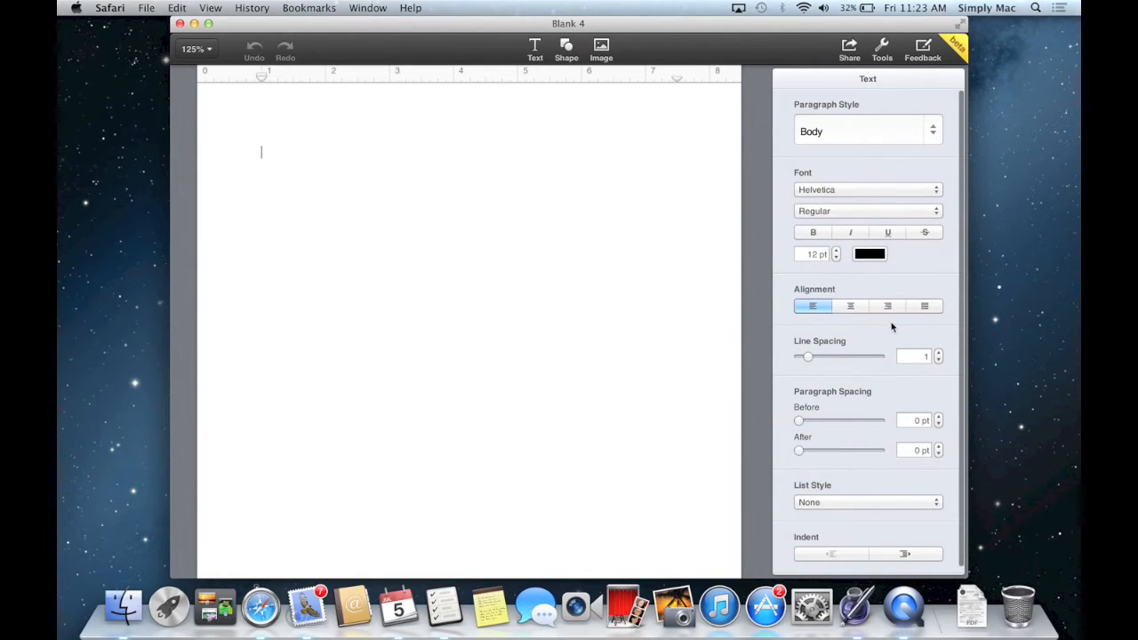
scroll(832, 356, down, 1)
scroll(832, 356, up, 1)
click(197, 104)
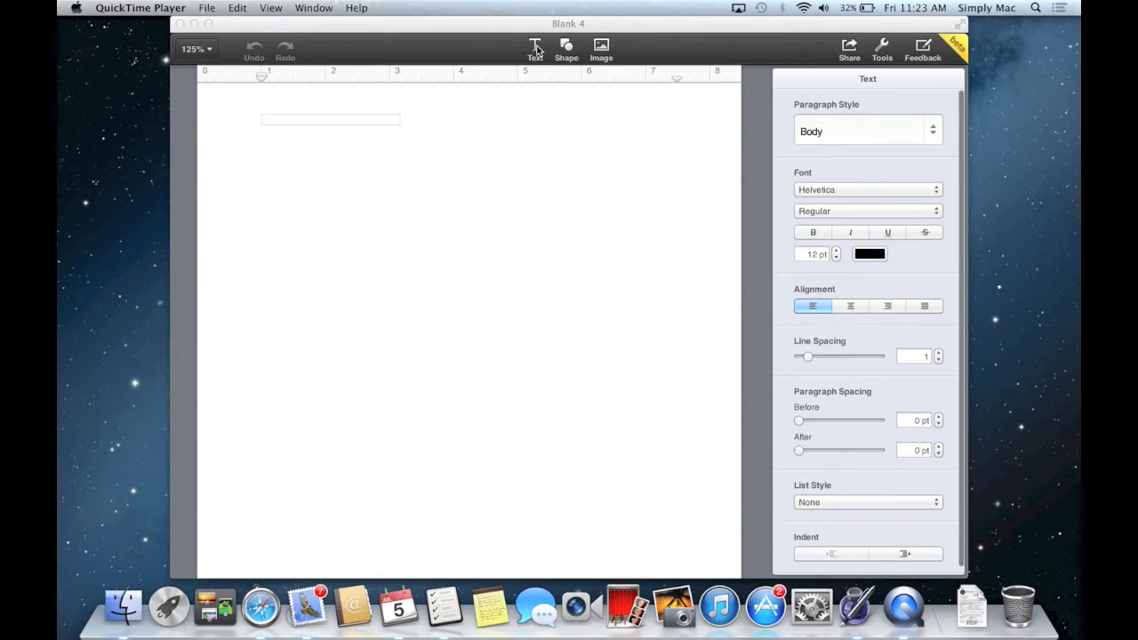
Insert a text box, move it near the page's upper-left corner, and replace its text with "dsalkdsajldjd".
click(536, 50)
click(536, 51)
drag(441, 407, 453, 248)
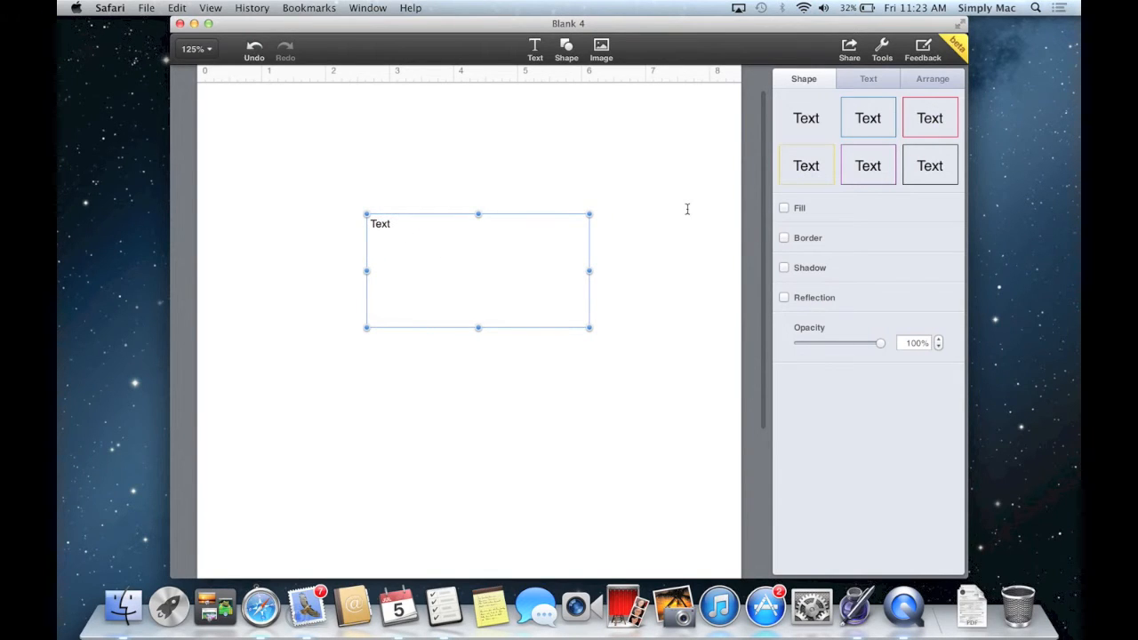
drag(529, 252, 430, 203)
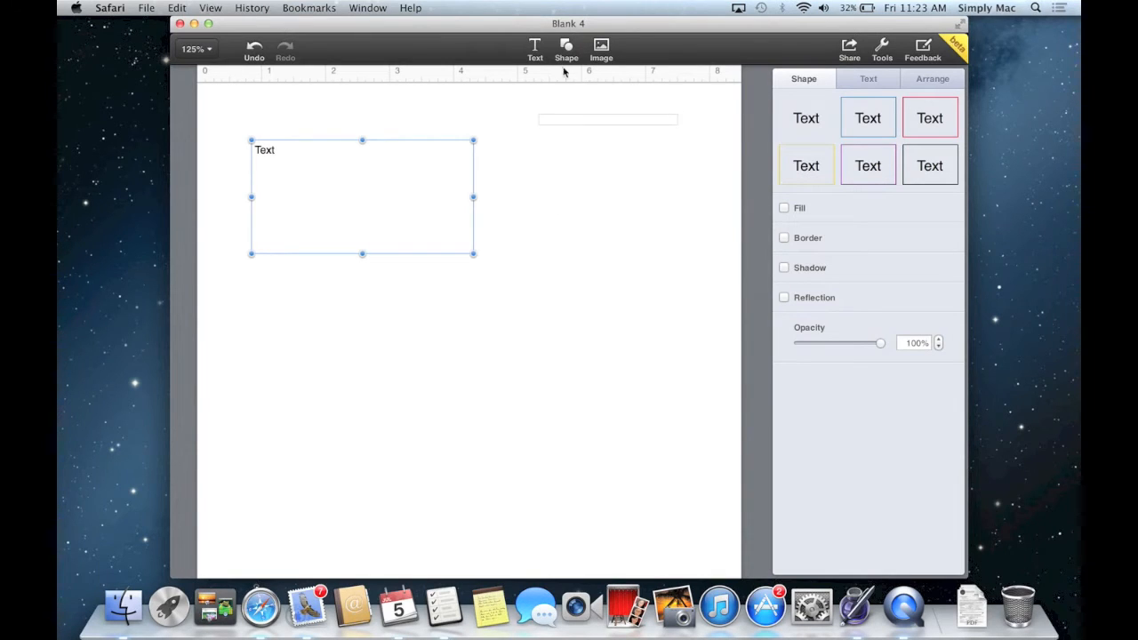
click(417, 179)
text(dsalkdsajldjd)
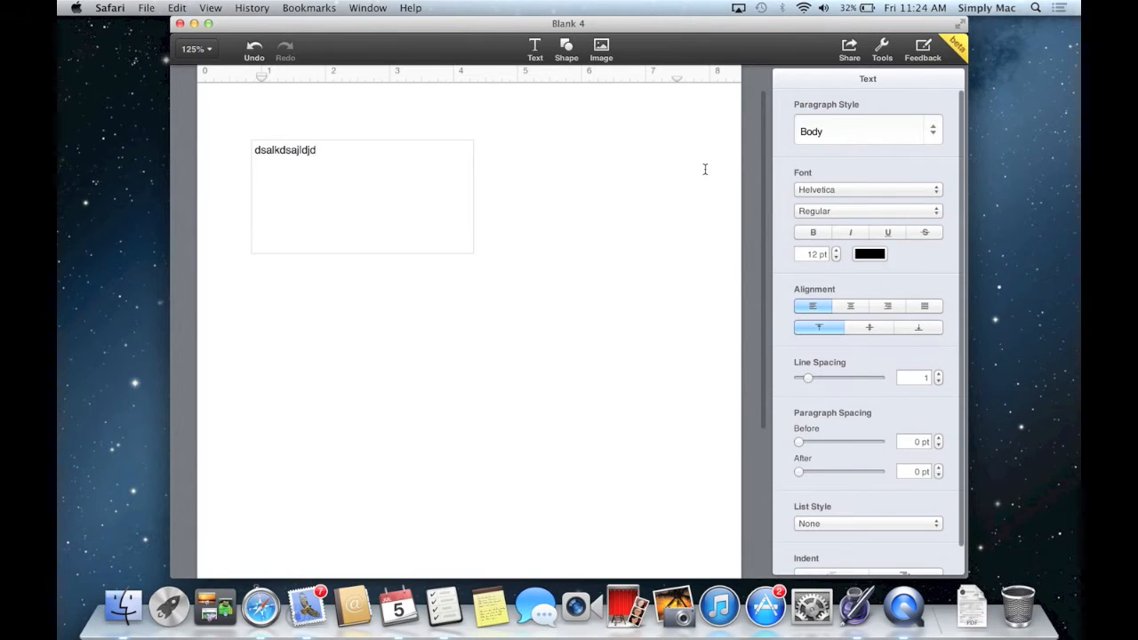
click(570, 161)
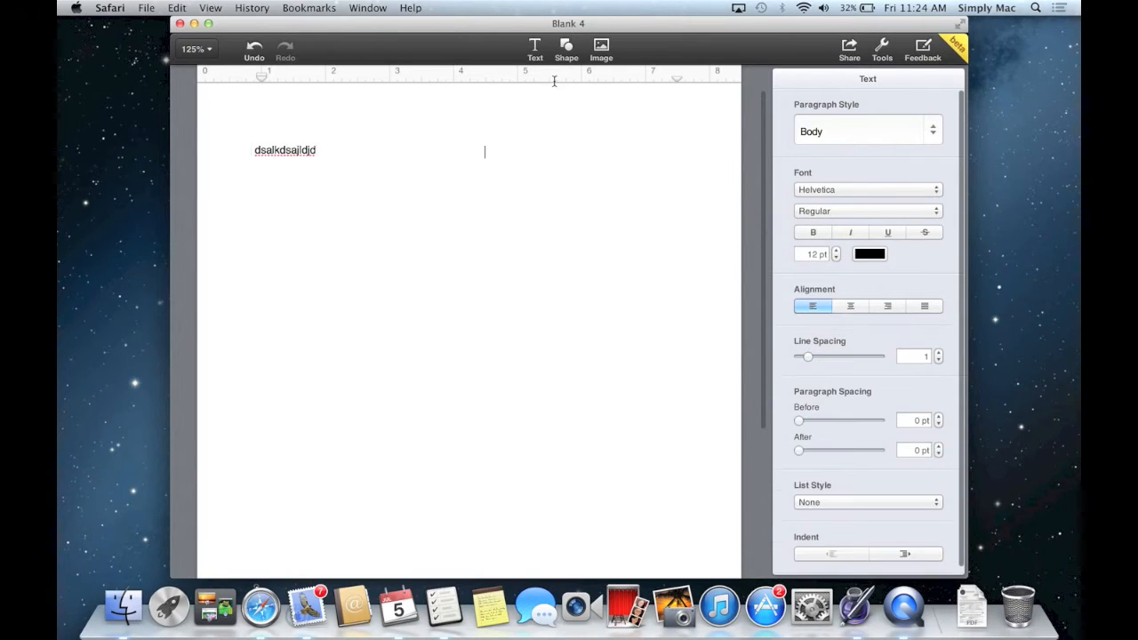
Insert a circle shape and place it in the upper-right corner of the page.
click(565, 49)
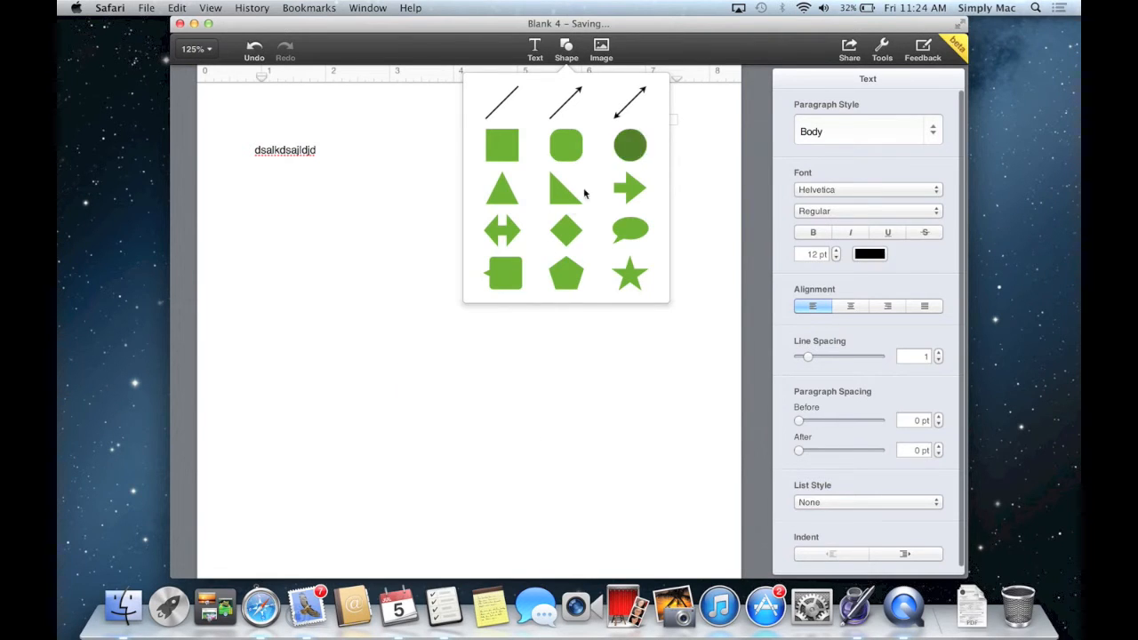
click(629, 145)
drag(447, 411, 658, 155)
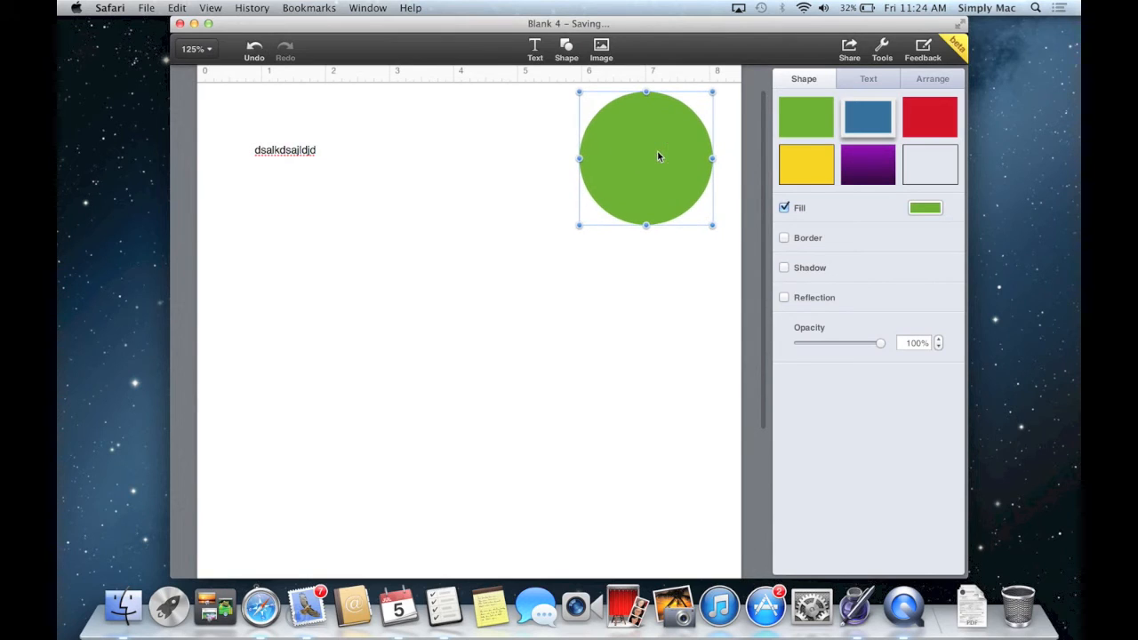
Apply the blue shadowed style to the circle, then switch its fill and its border off and on again.
click(868, 114)
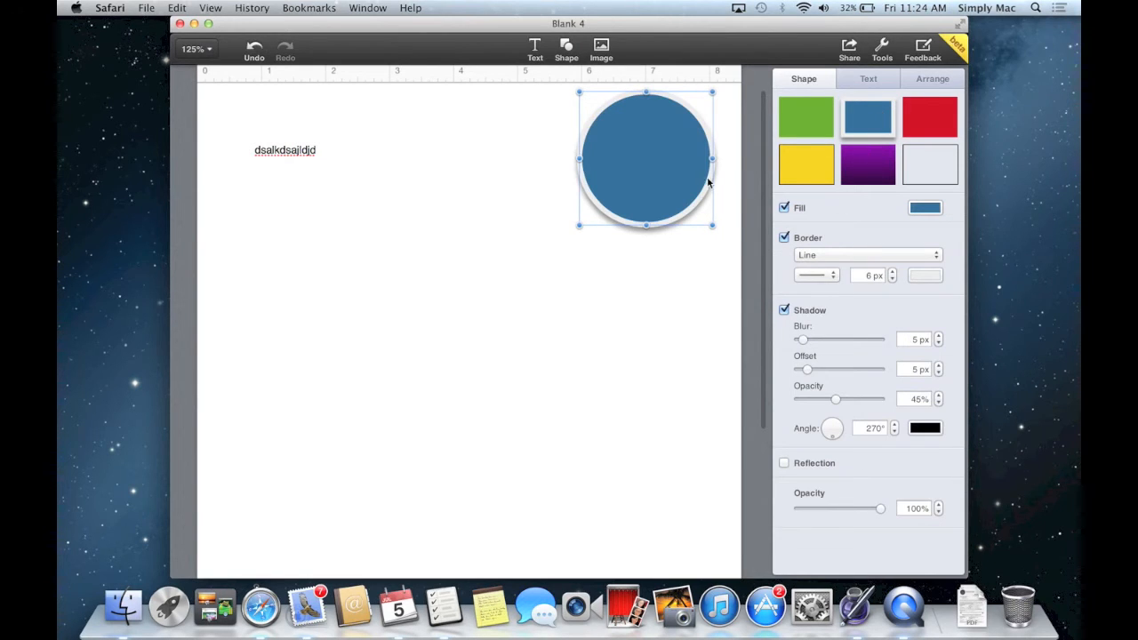
click(783, 208)
click(784, 208)
click(783, 239)
click(783, 238)
click(544, 325)
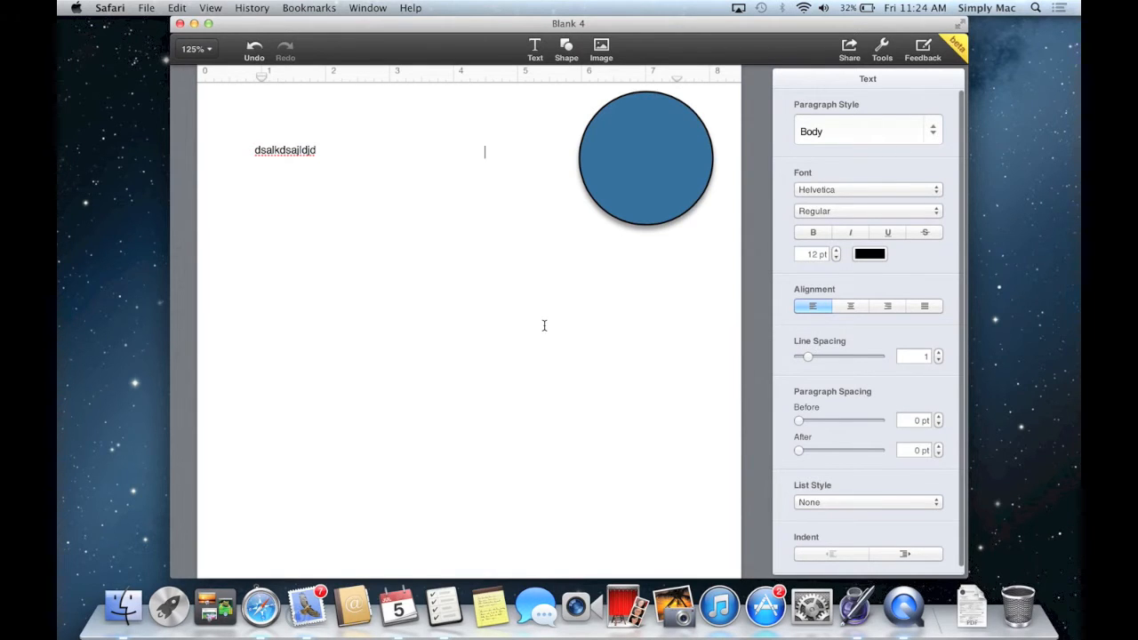
Turn on Edge Guides for the document.
click(883, 49)
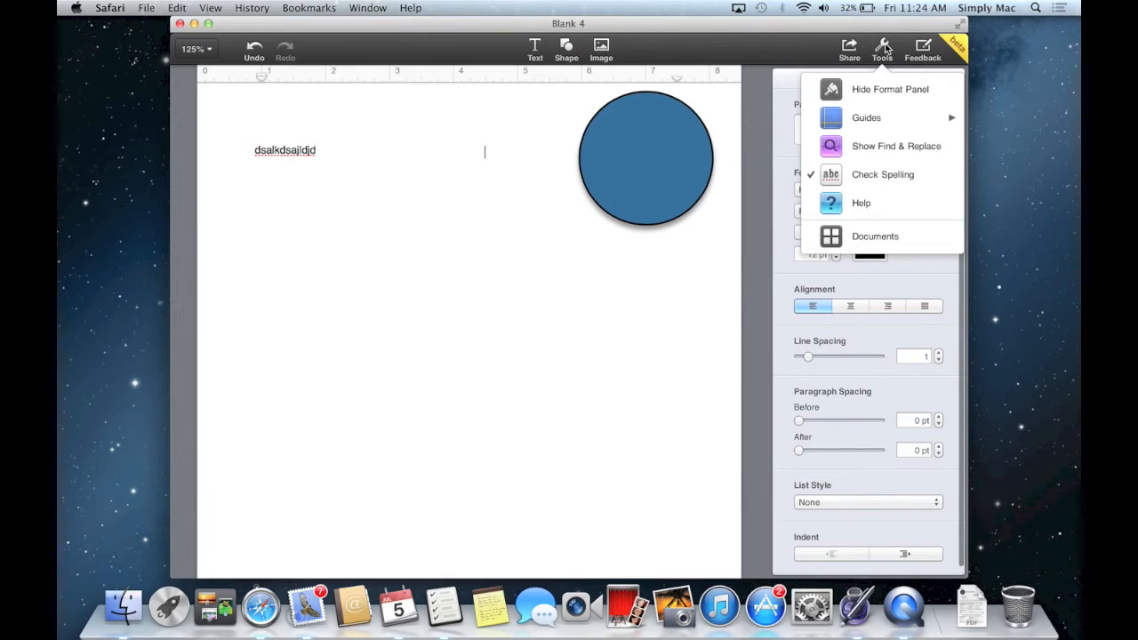
mouse_move(886, 121)
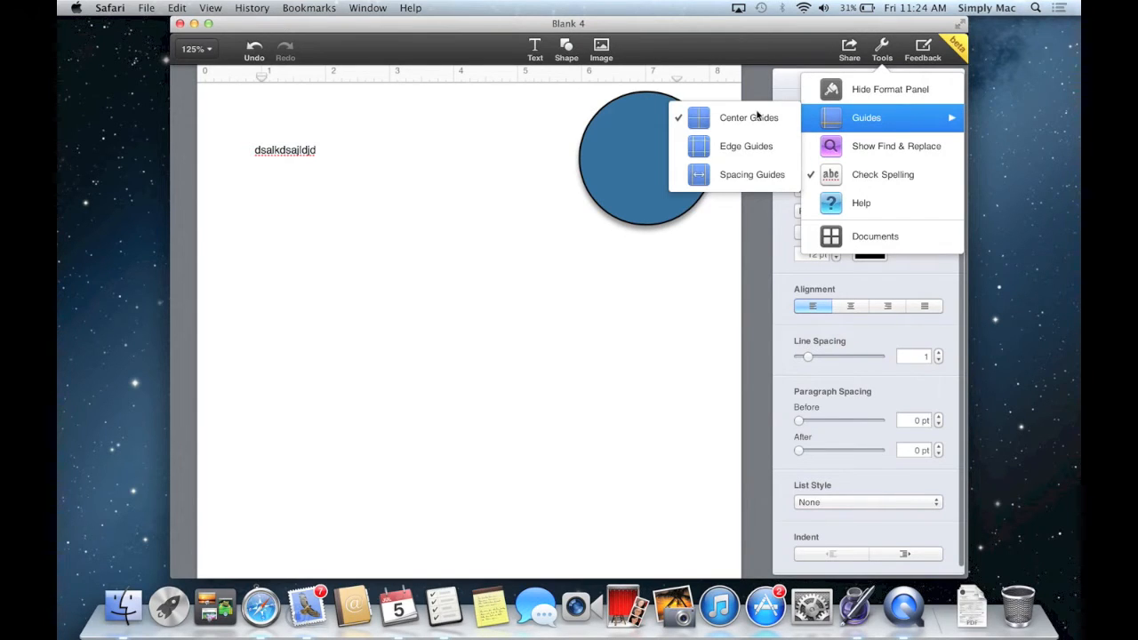
click(748, 142)
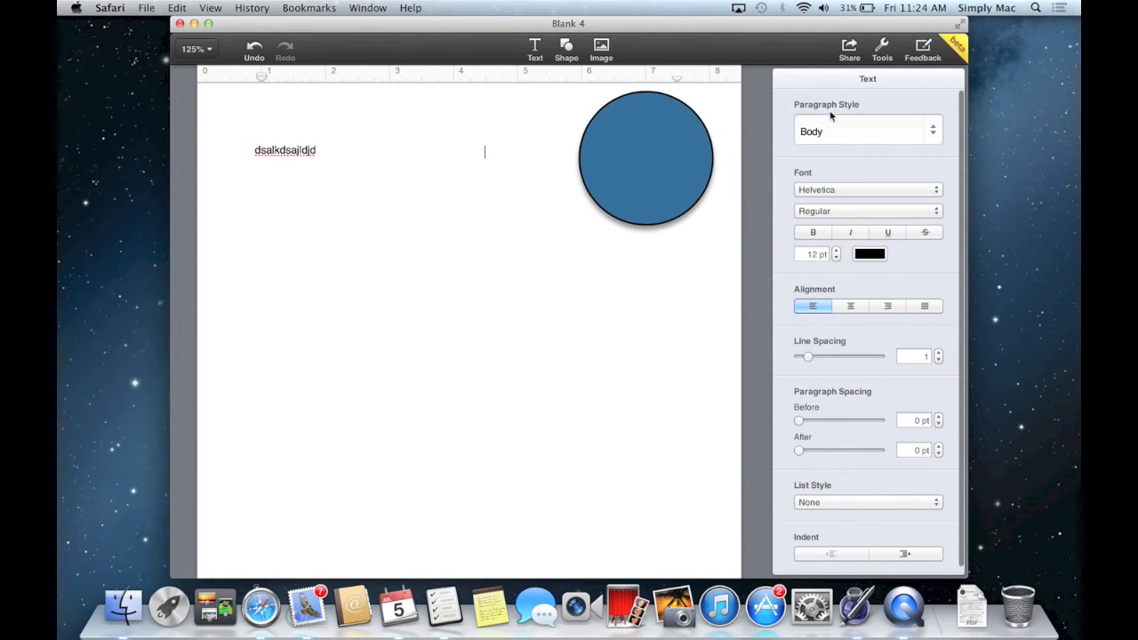
View the file formats offered for sending the document via iCloud Mail, then cancel.
click(858, 45)
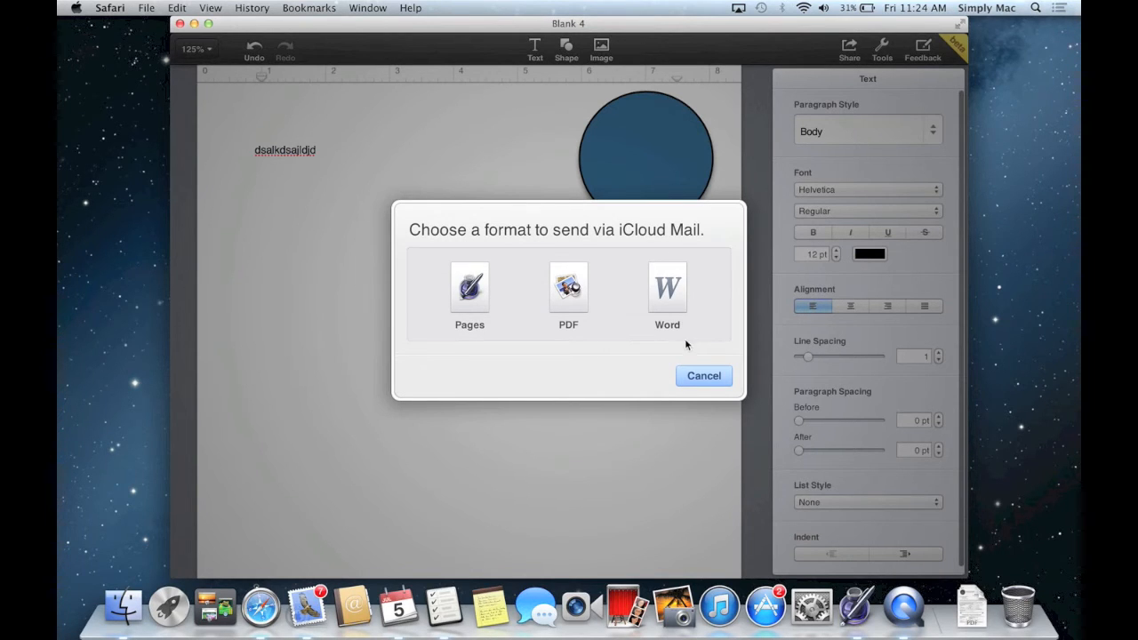
click(689, 374)
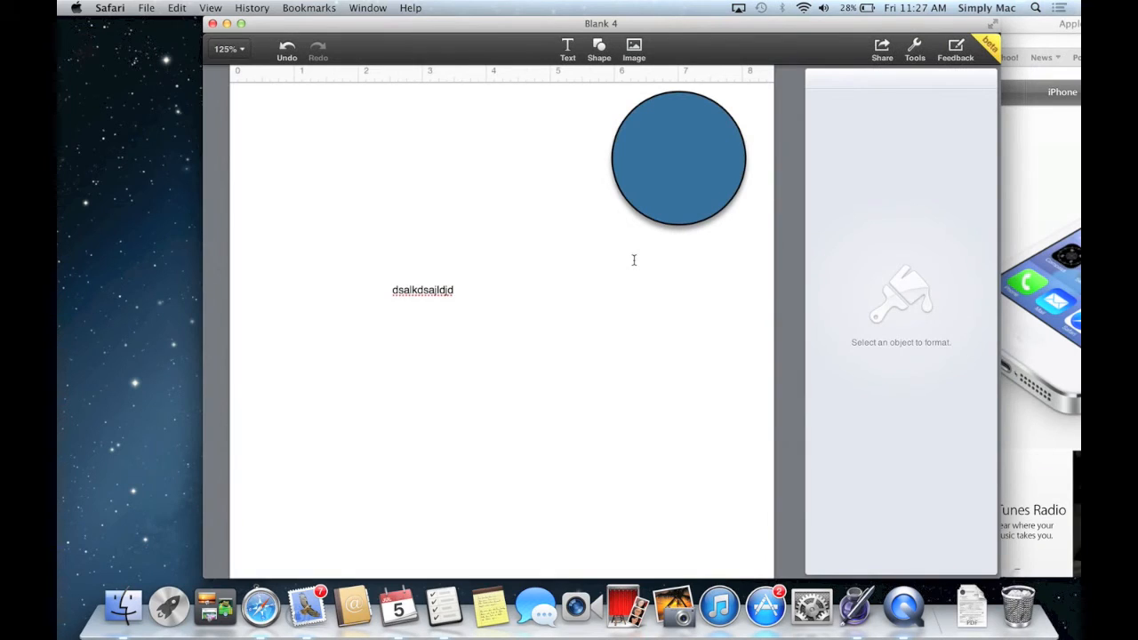
click(634, 47)
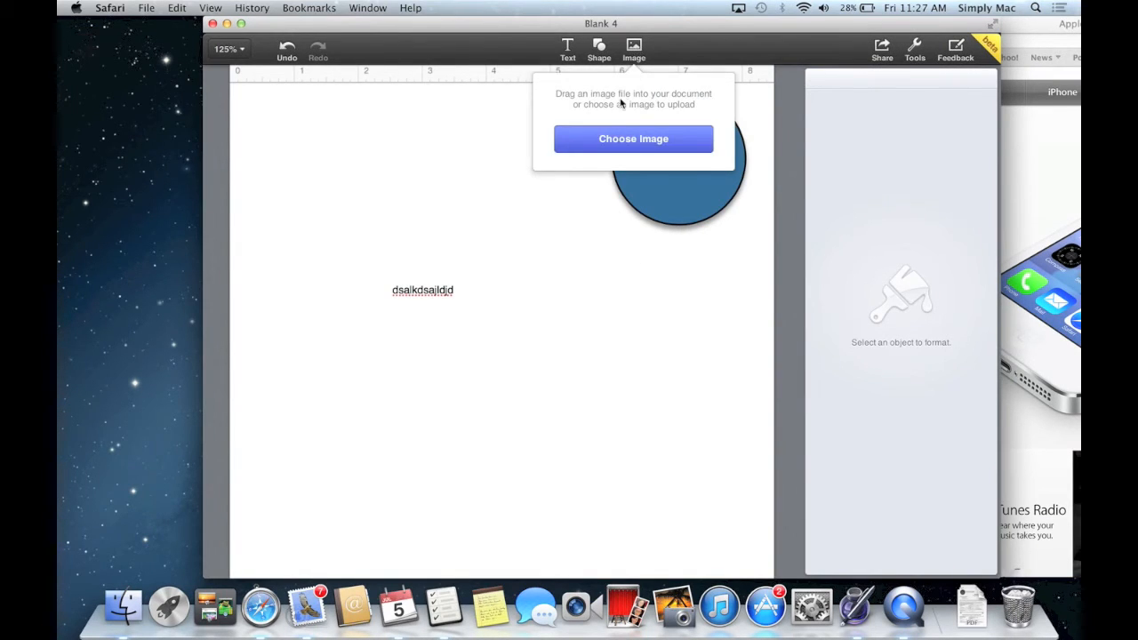
click(648, 137)
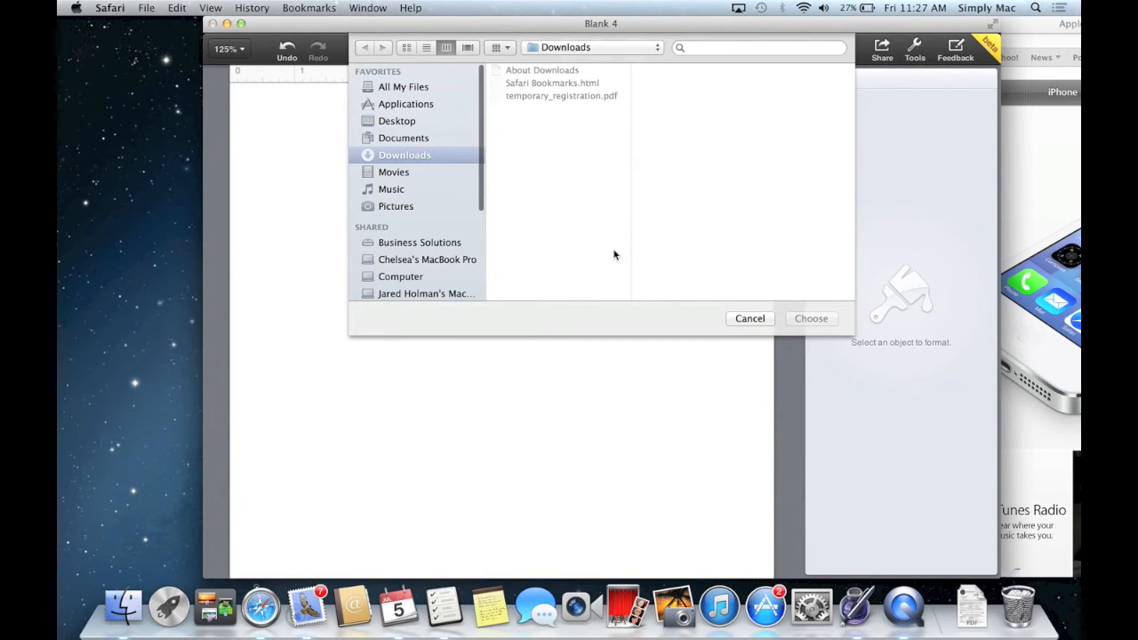
click(749, 318)
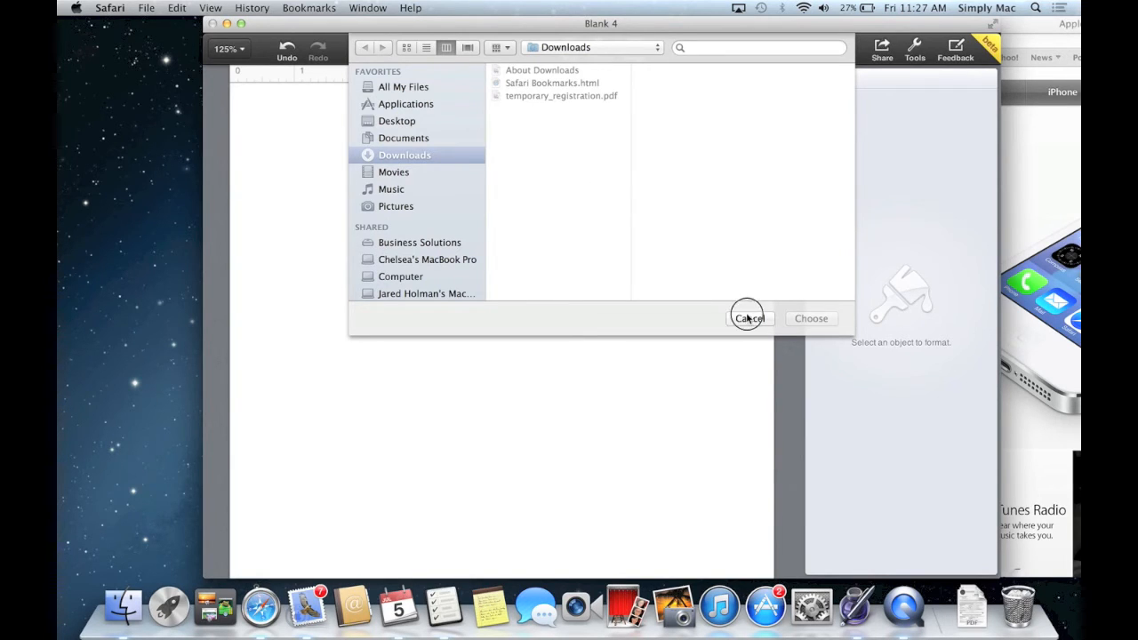
Try to bring the OS X Mavericks image from the Apple web page into the document.
click(1022, 27)
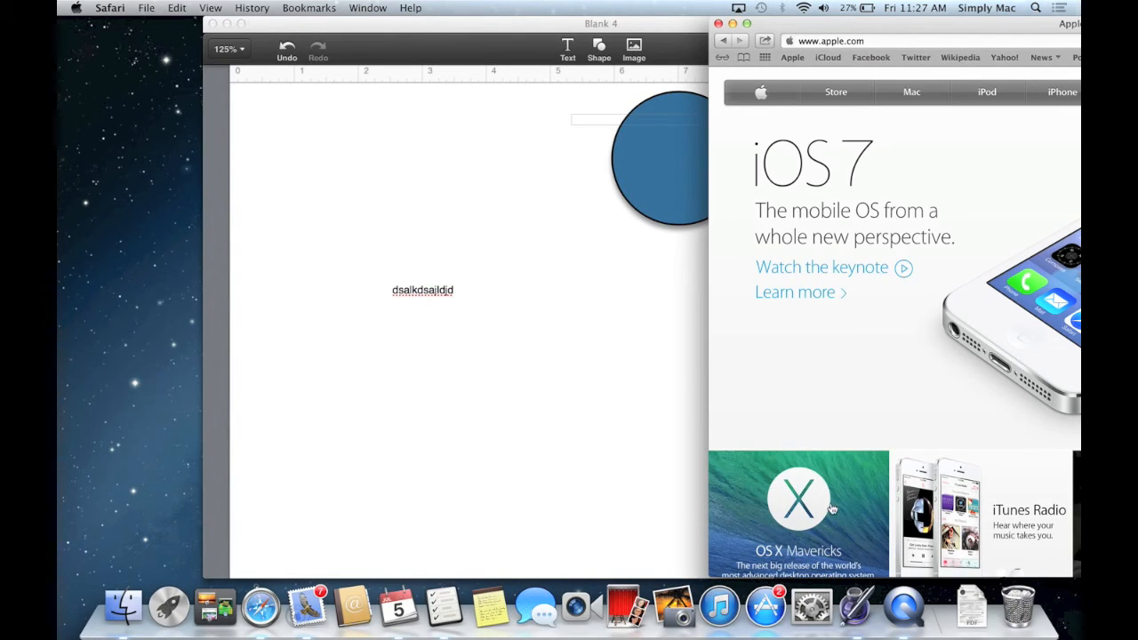
drag(830, 480, 401, 168)
click(490, 31)
scroll(637, 253, down, 5)
scroll(637, 253, up, 5)
Save the OS X Mavericks image from the Apple web page to the desktop and add it to the document.
click(1031, 17)
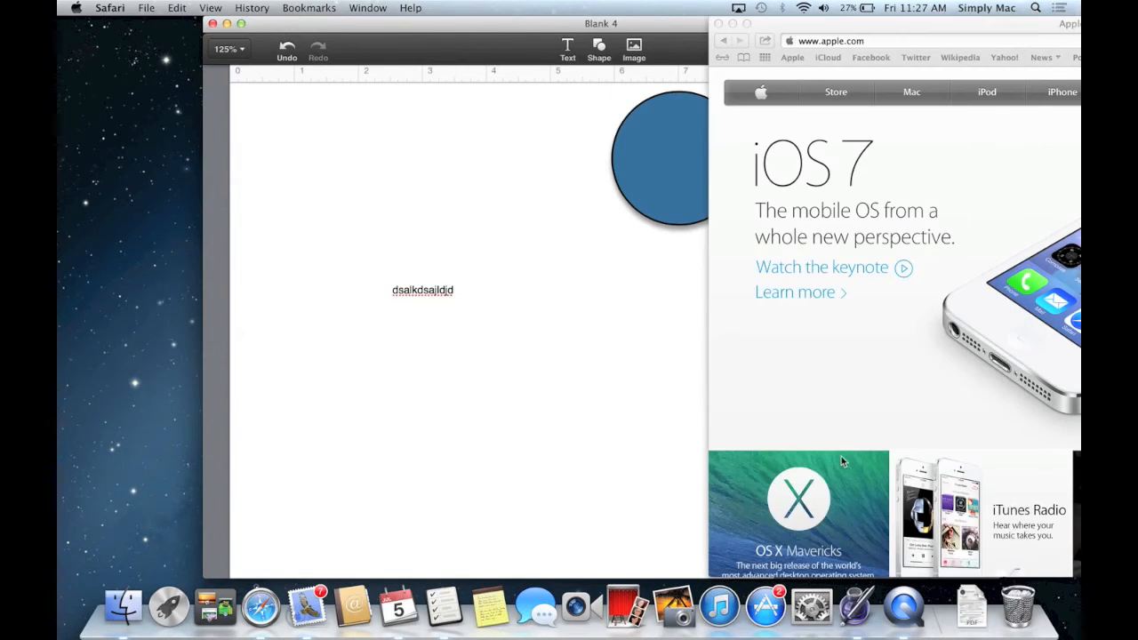
click(775, 447)
drag(775, 447, 477, 401)
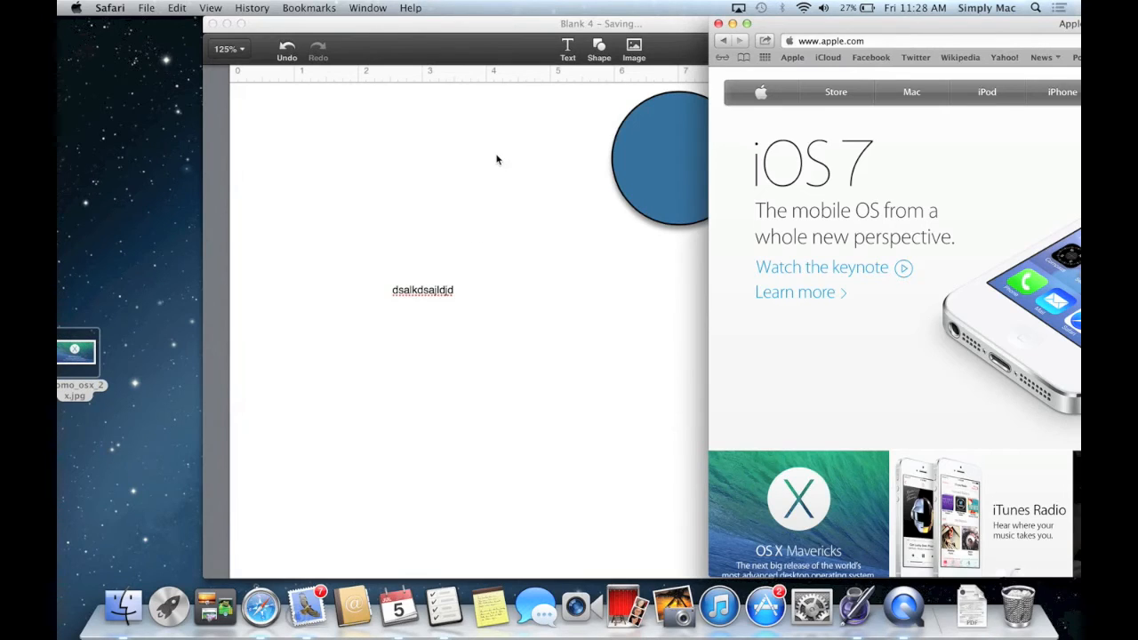
click(496, 155)
Shrink the OS X Mavericks image to about 3.75 inches wide and place it below the text, toward the page's left side.
drag(478, 316, 528, 272)
drag(284, 204, 570, 402)
drag(646, 399, 353, 389)
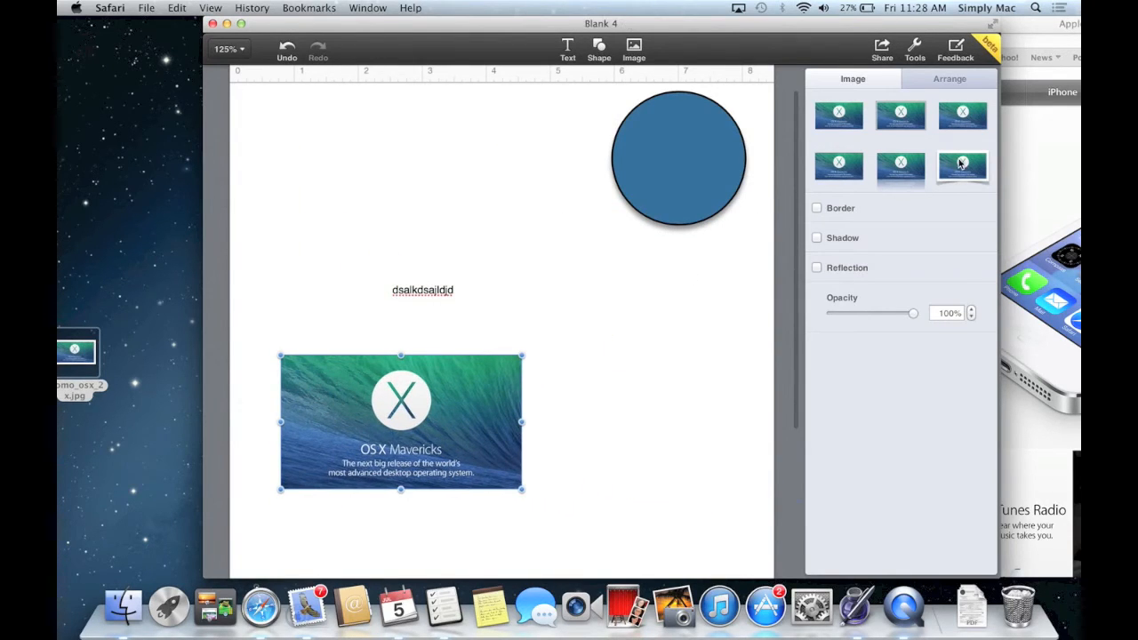
Give the OS X Mavericks image a Picture Frame border using the black photo-corners frame.
click(818, 208)
click(912, 228)
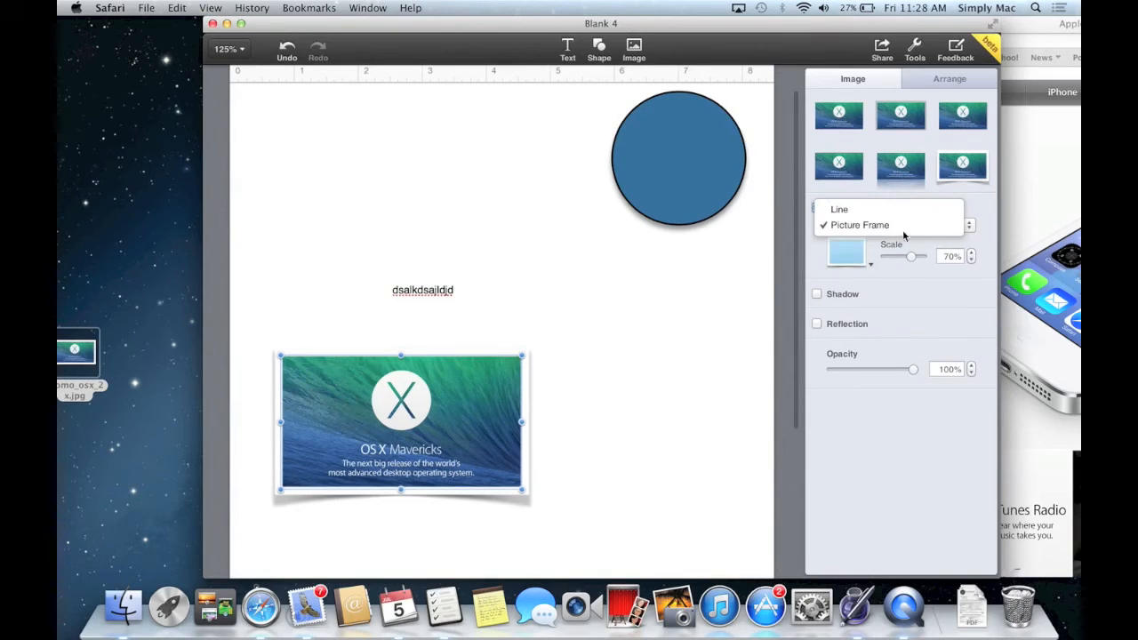
click(856, 256)
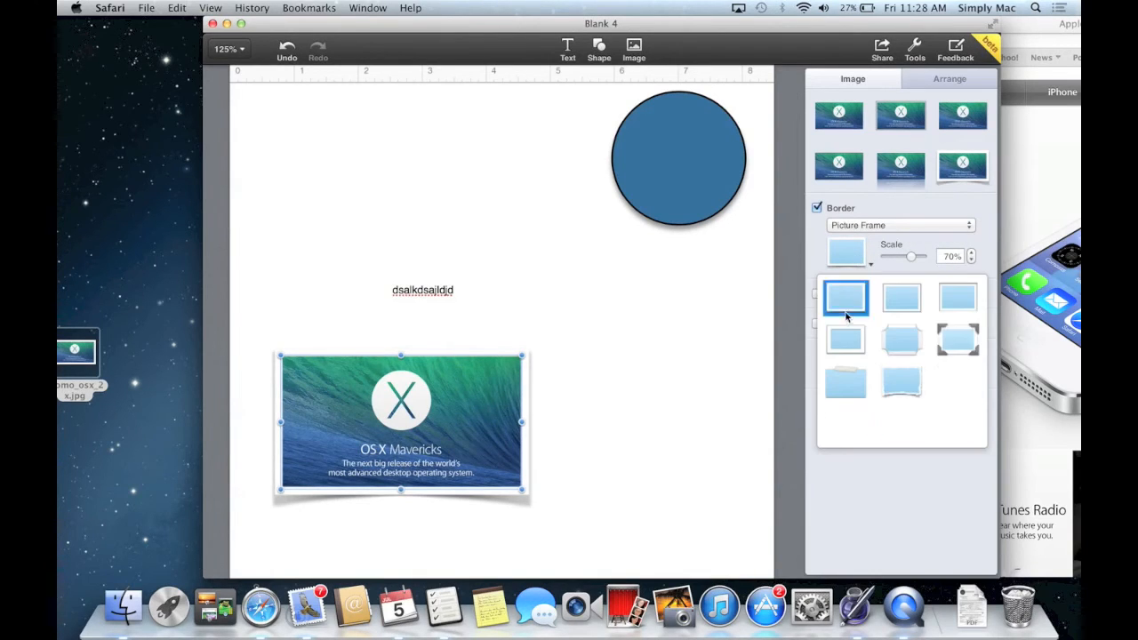
click(955, 341)
click(698, 444)
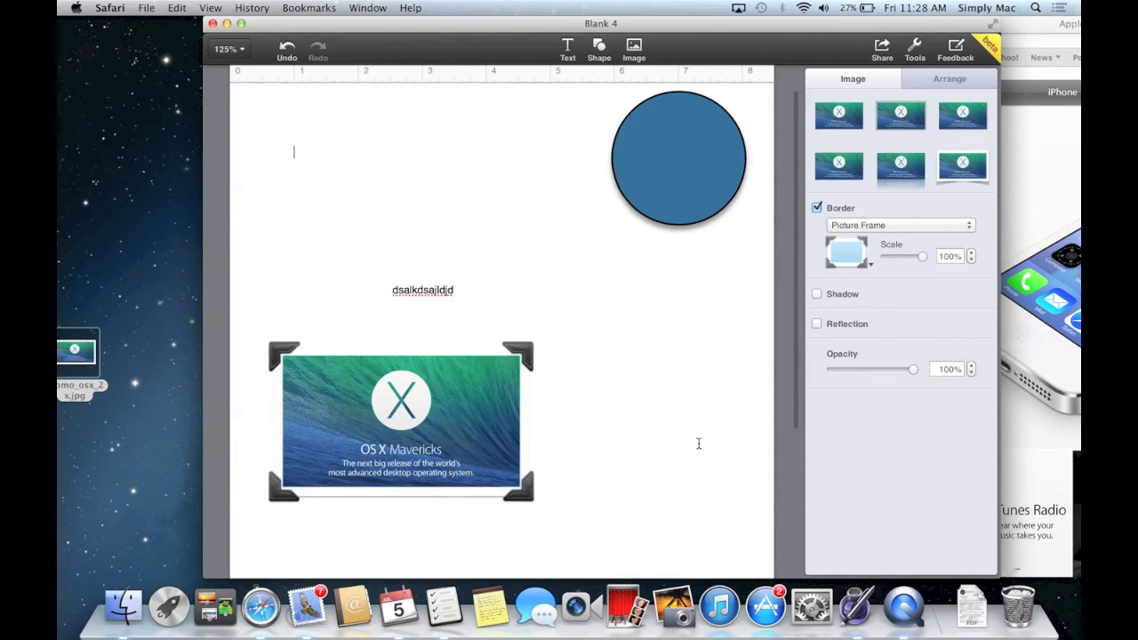
Move the framed image toward the lower-right part of the page and close the document.
drag(438, 424, 613, 454)
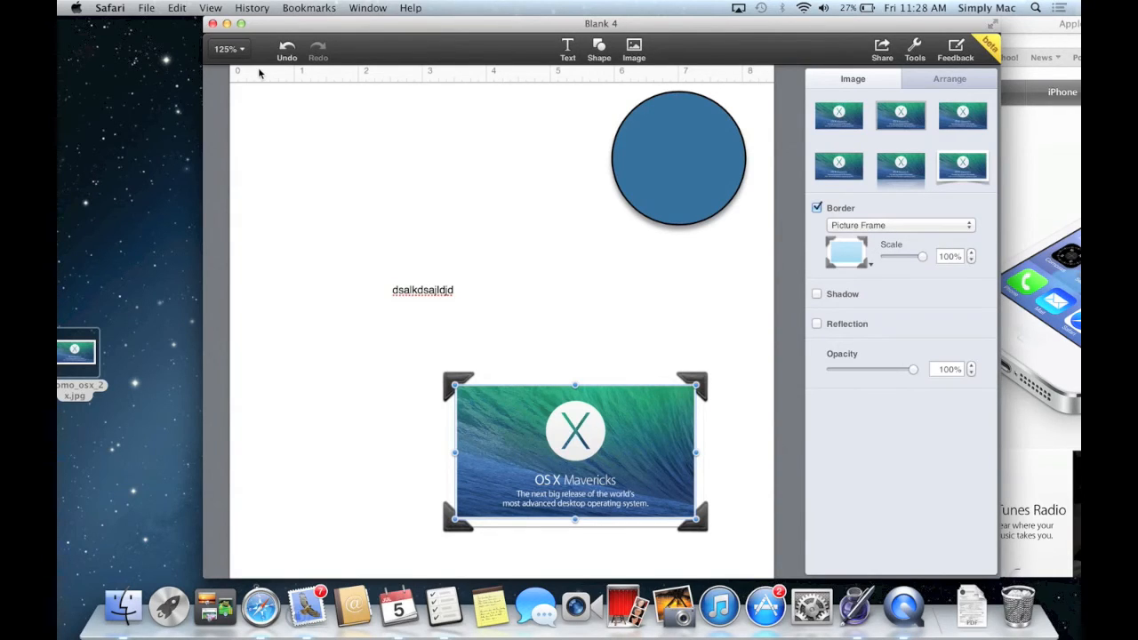
click(211, 24)
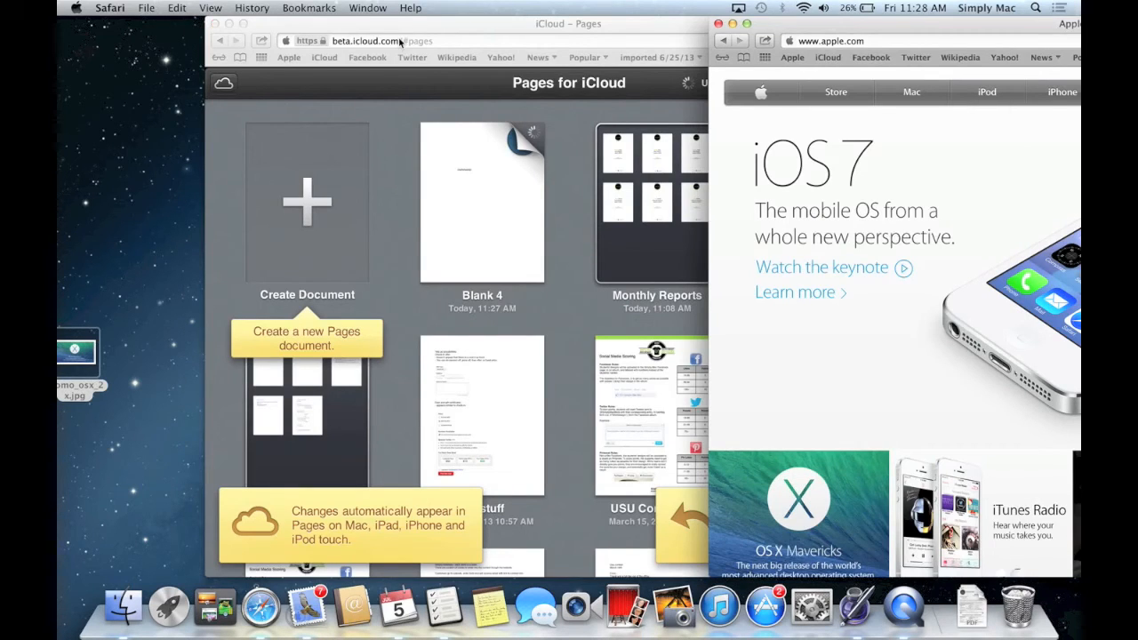
Return to the iCloud home screen from the Pages document list and open Numbers for iCloud.
click(481, 34)
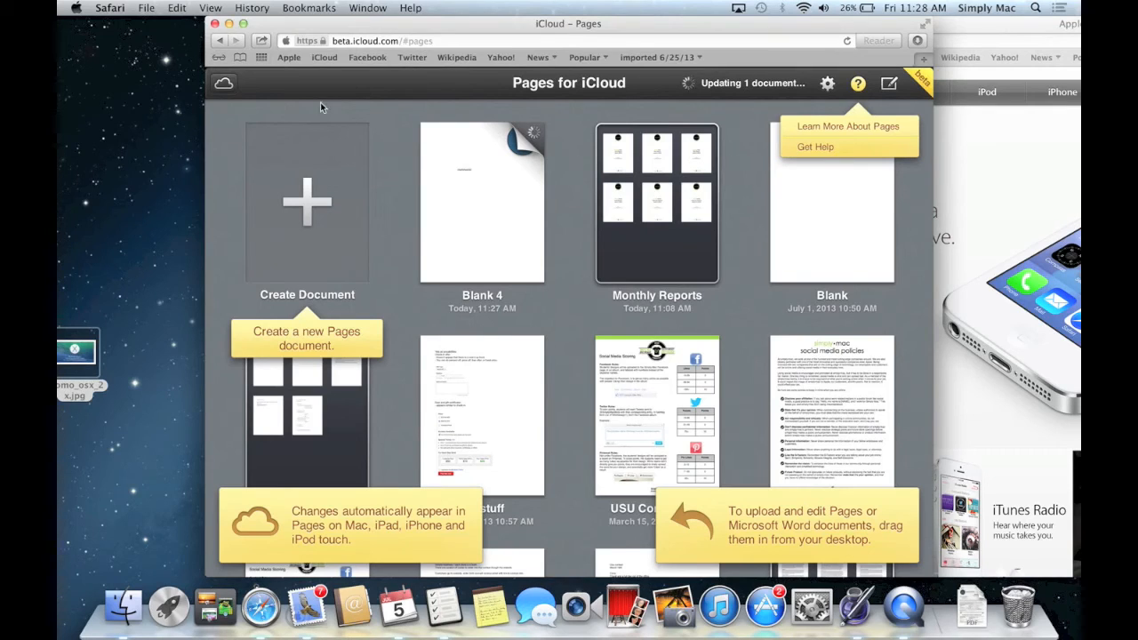
click(224, 83)
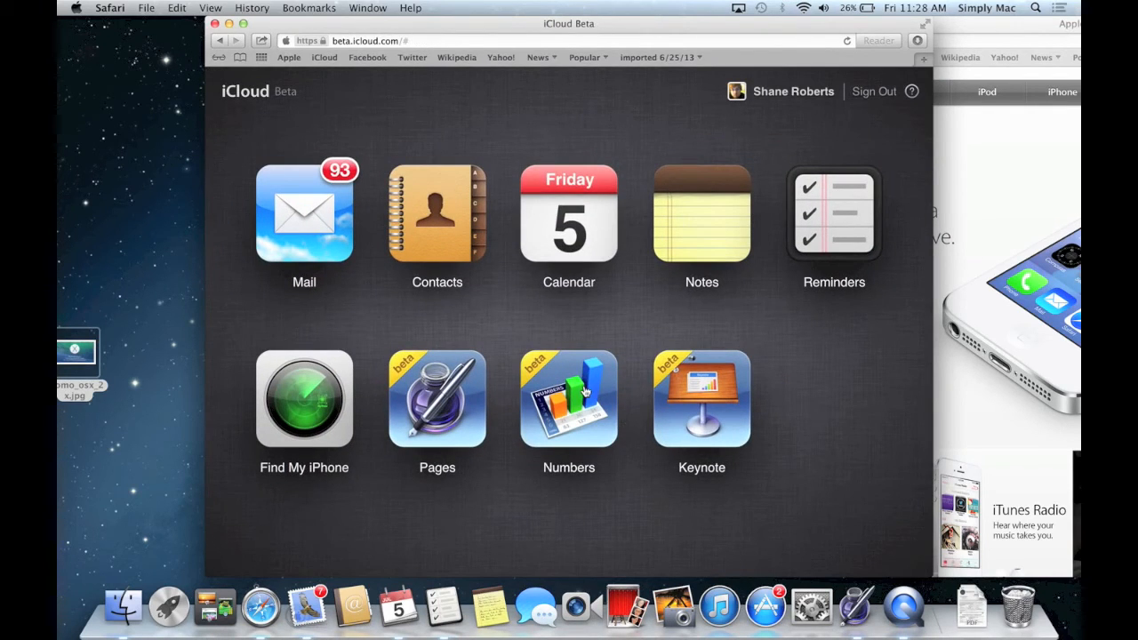
click(580, 391)
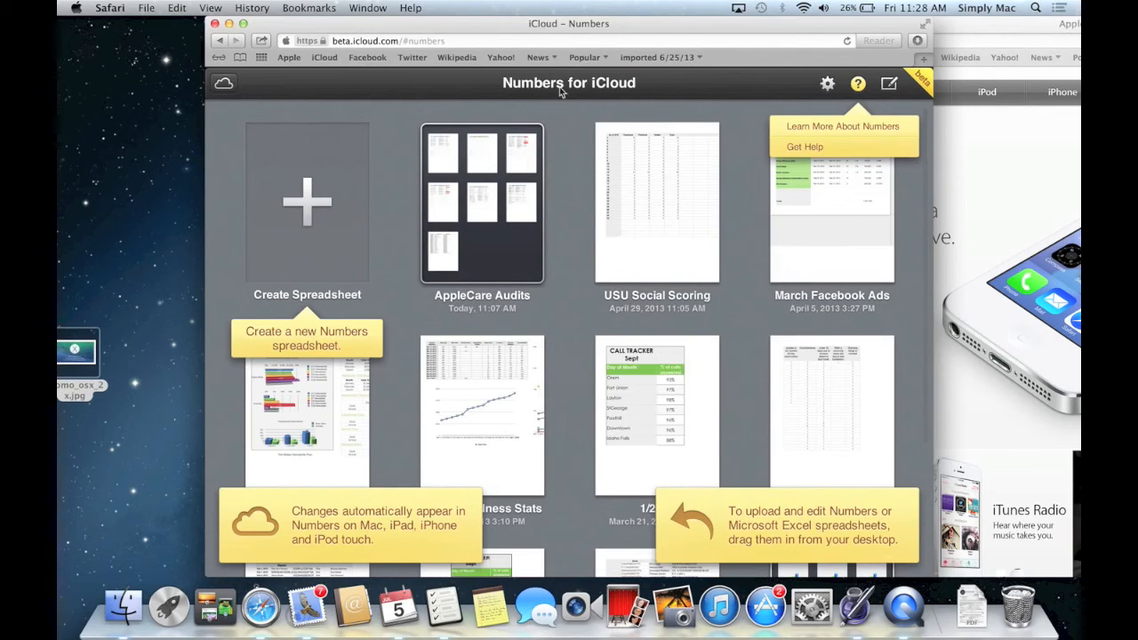
Look through the templates offered for a new Numbers spreadsheet and leave the chooser without creating one.
click(302, 194)
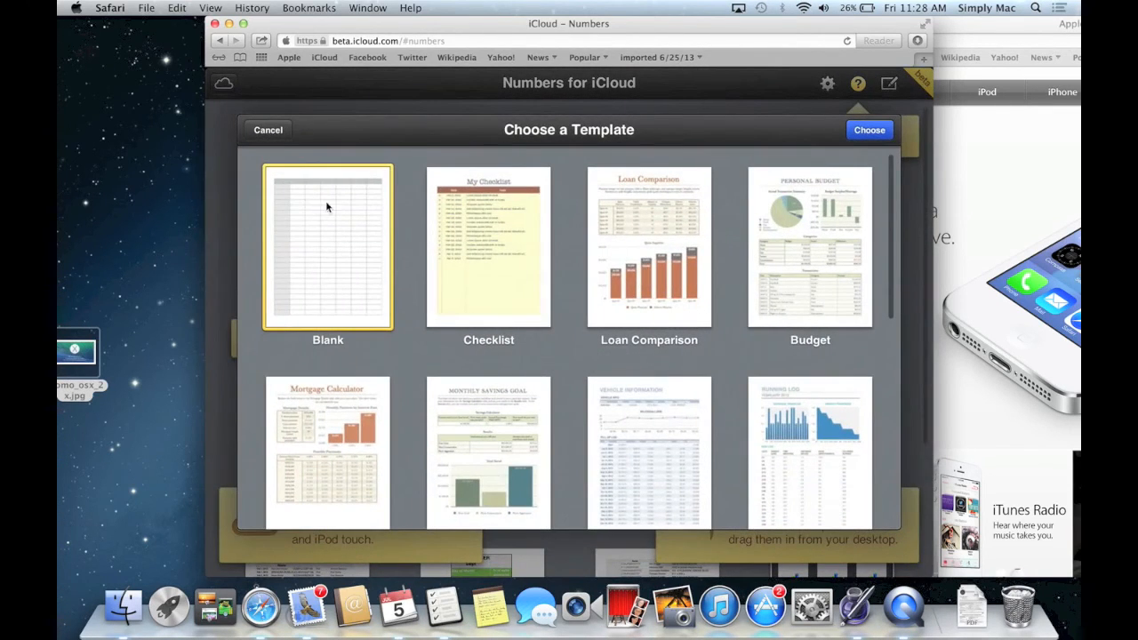
scroll(521, 335, down, 5)
scroll(521, 335, up, 5)
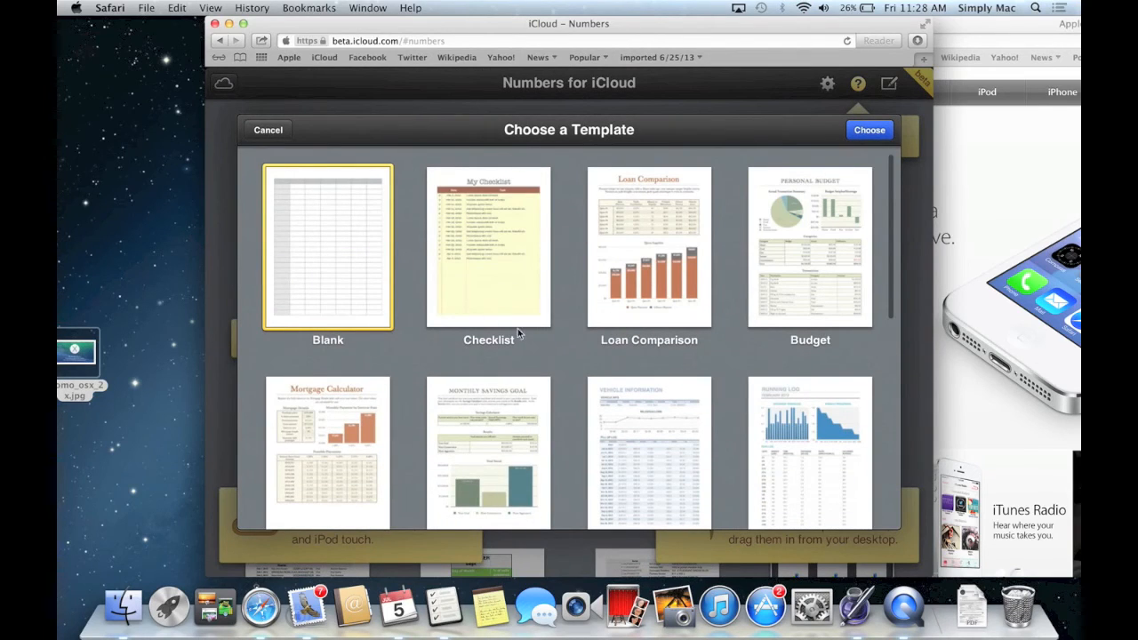
click(282, 126)
Open Keynote for iCloud, view the themes for a new presentation without creating one, and return to the iCloud home screen.
click(223, 83)
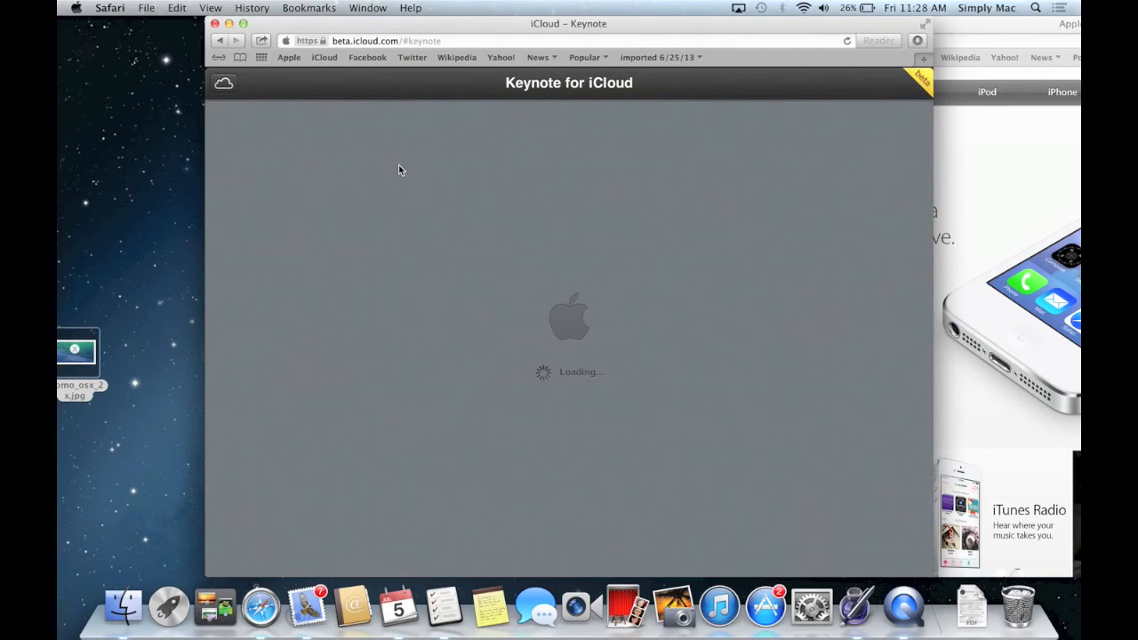
click(309, 187)
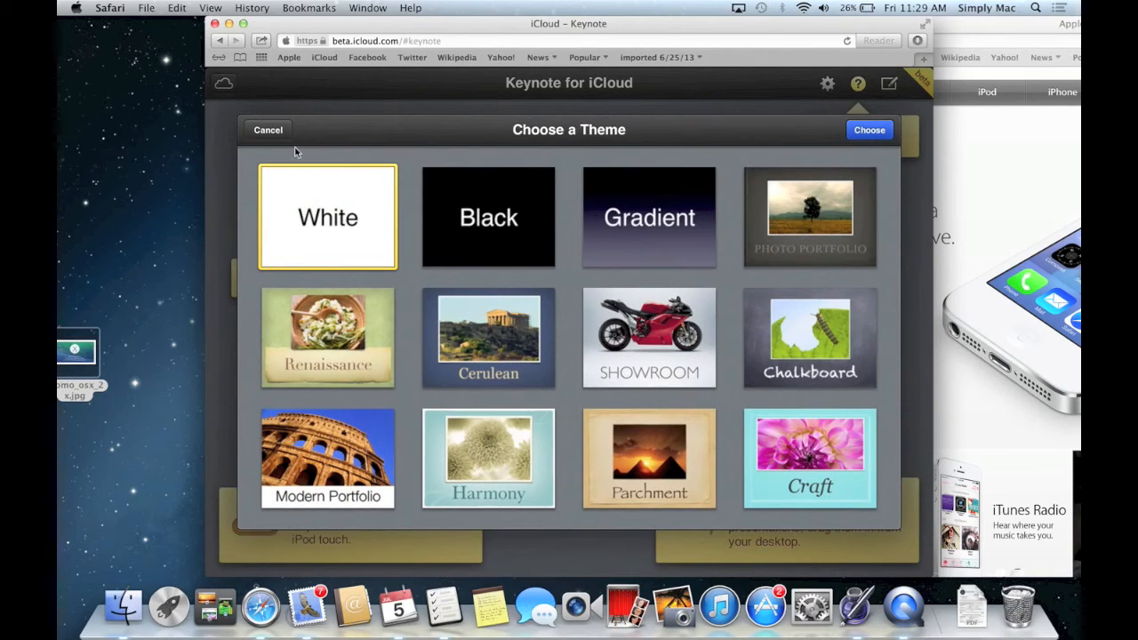
click(267, 129)
click(224, 84)
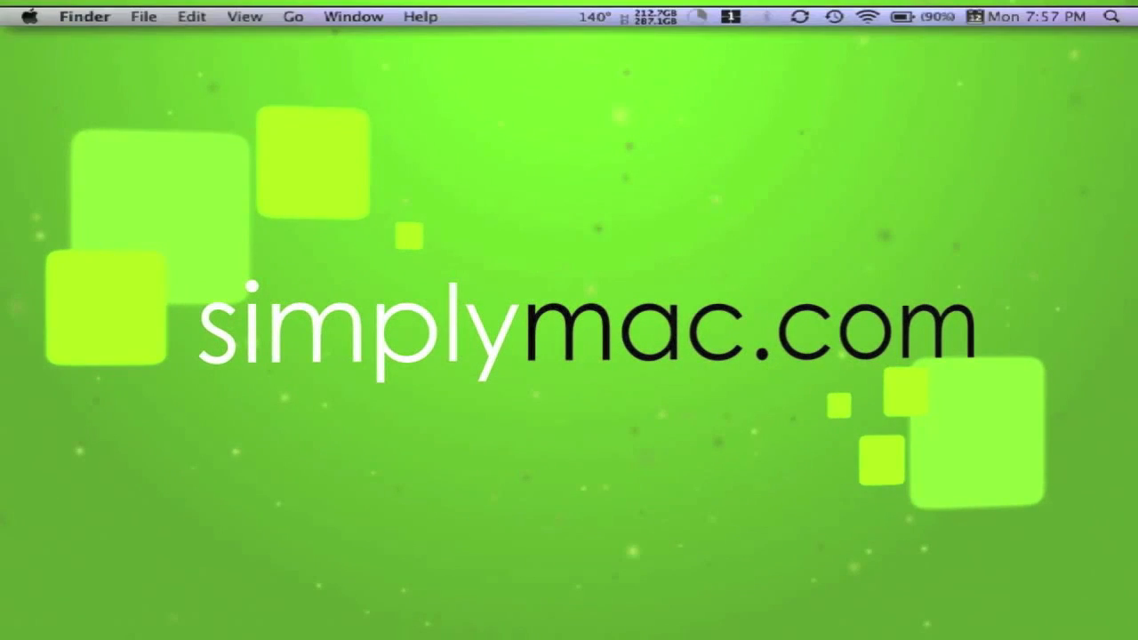
click(30, 16)
click(98, 251)
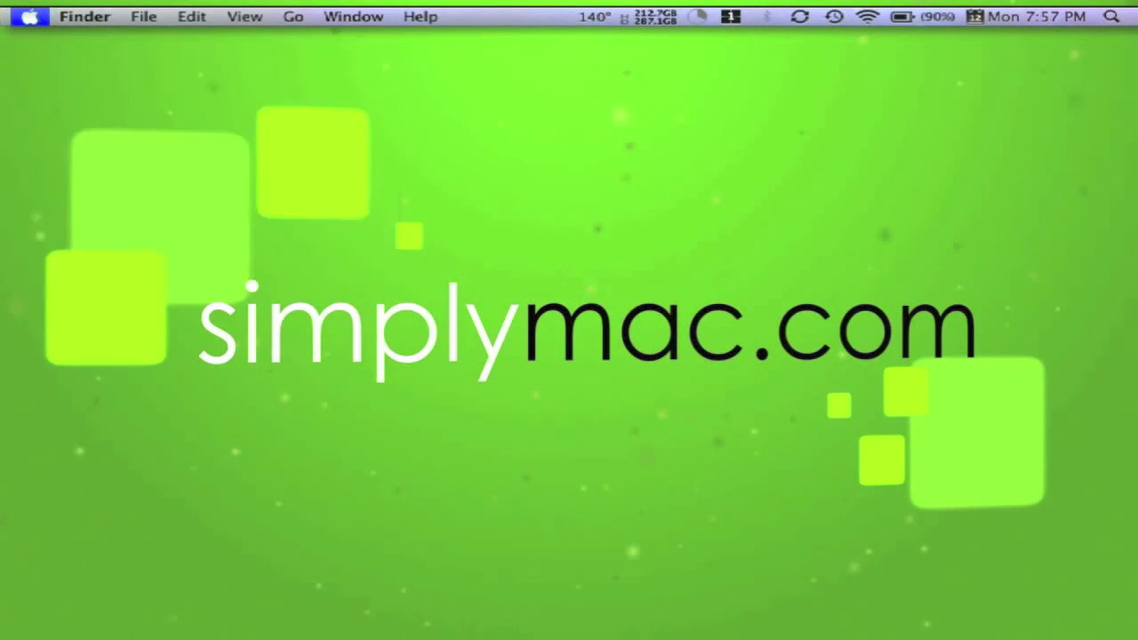
click(724, 263)
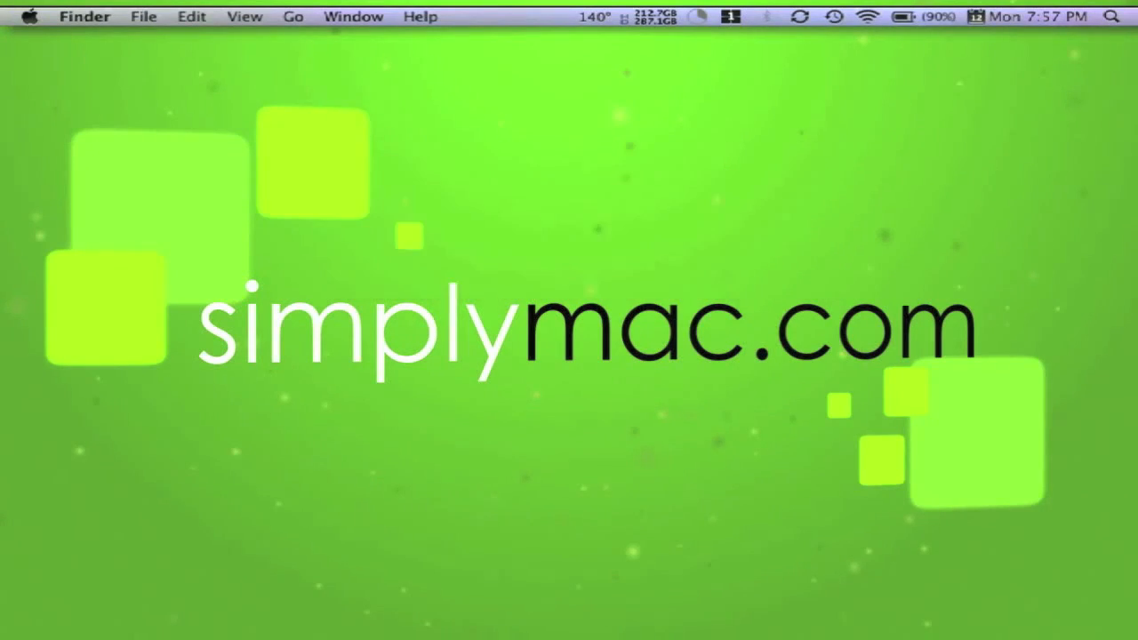